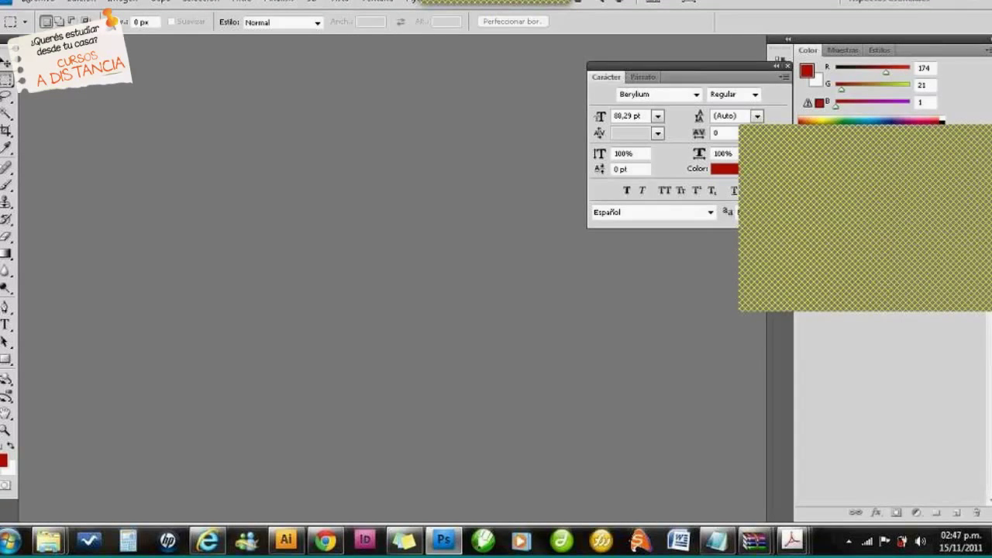
Create a new document in centimetres at 300 pixels/inch, RGB, with a transparent background
{"action": "left_click", "coordinate": [39, 2]}
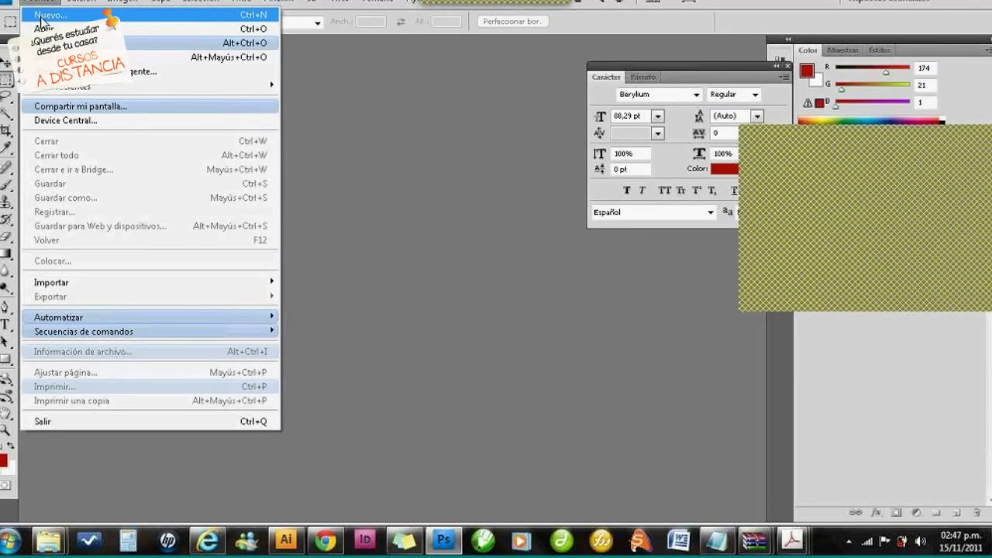
{"action": "left_click", "coordinate": [44, 17]}
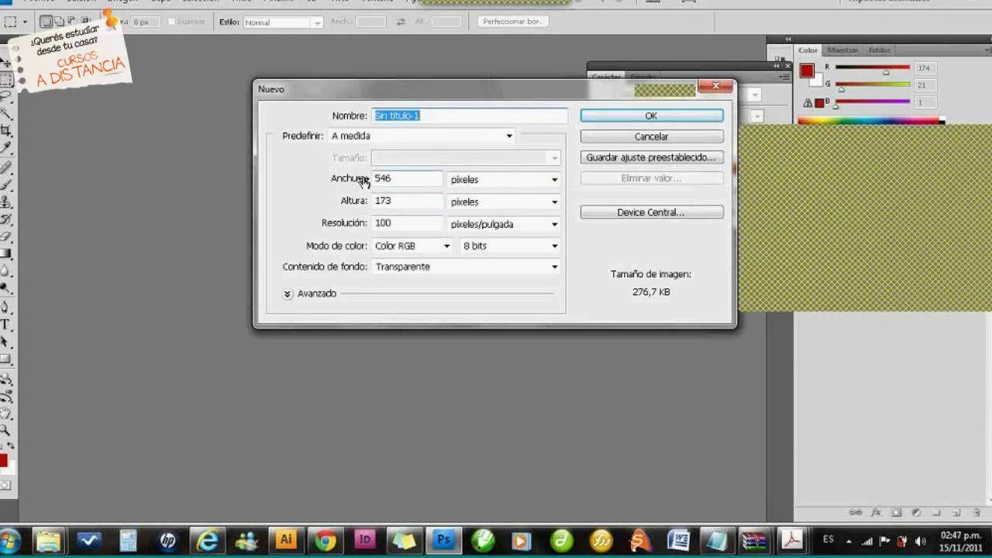
{"action": "left_click", "coordinate": [554, 180]}
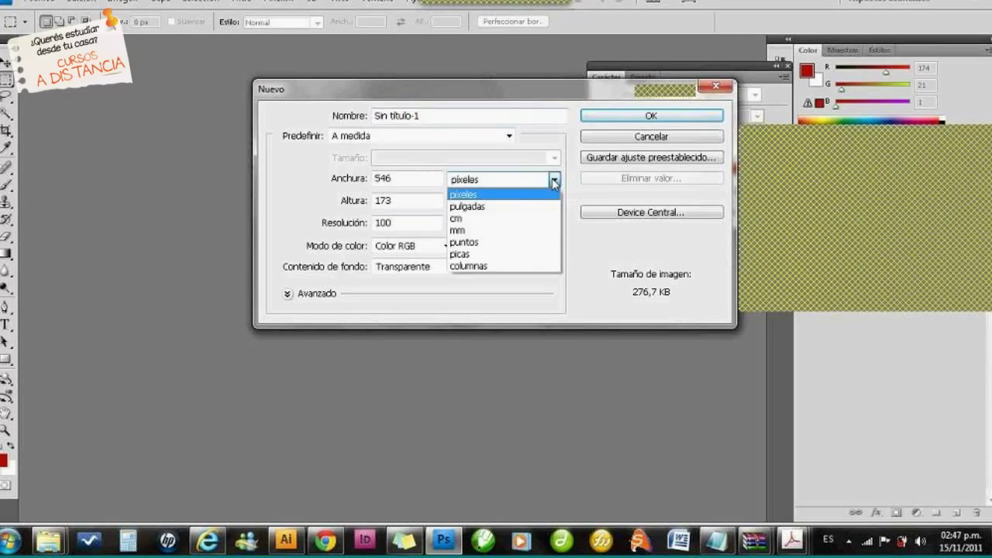
{"action": "left_click", "coordinate": [488, 220]}
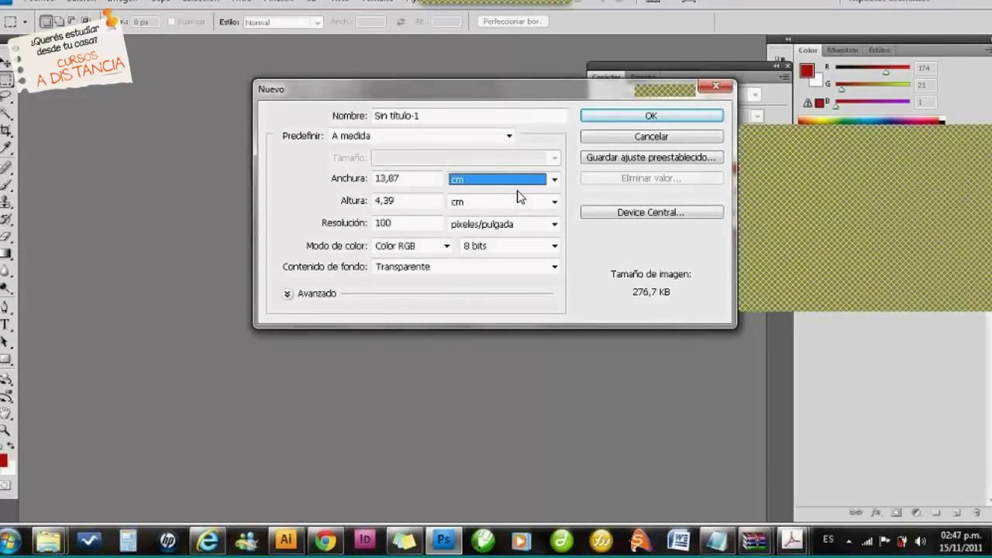
{"action": "double_click", "coordinate": [408, 224]}
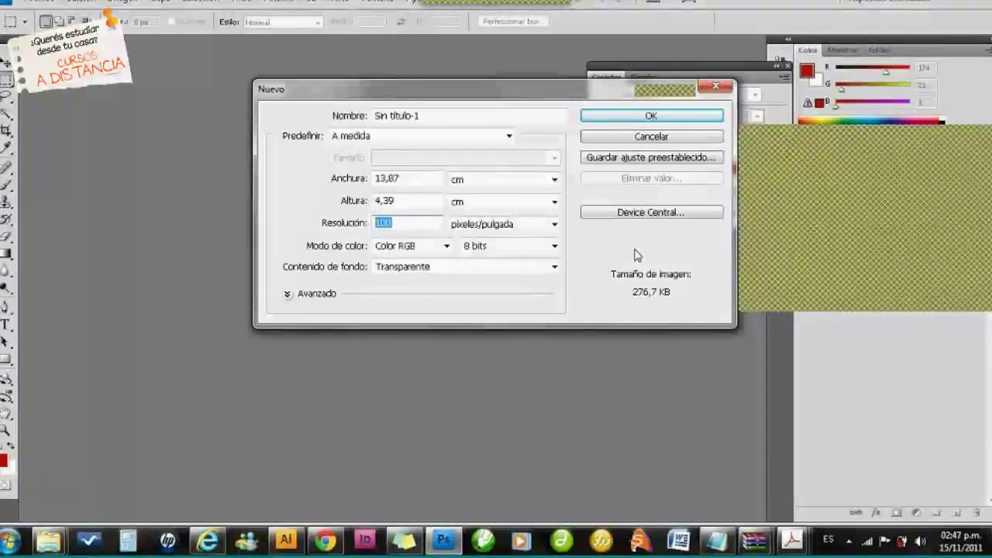
{"action": "type", "text": "300"}
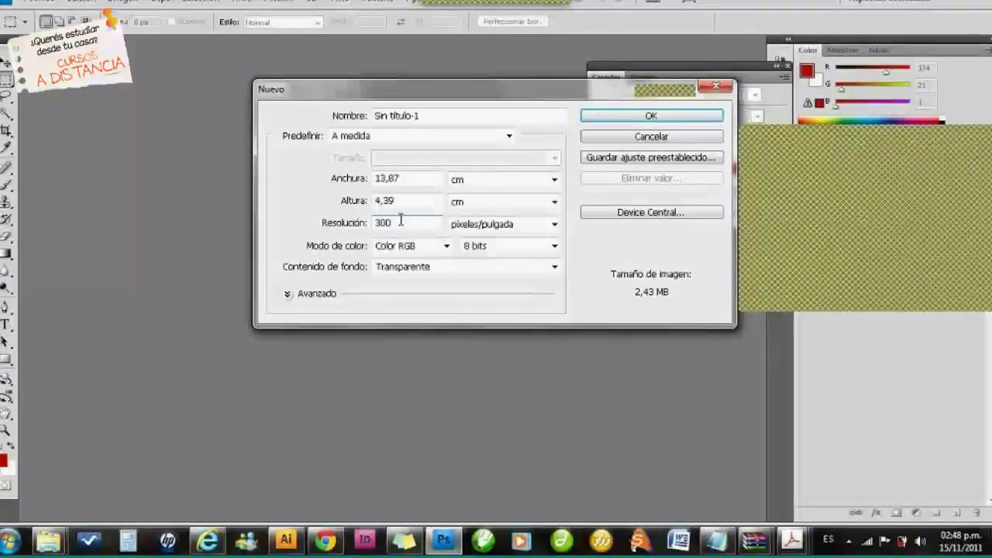
{"action": "type", "text": "100"}
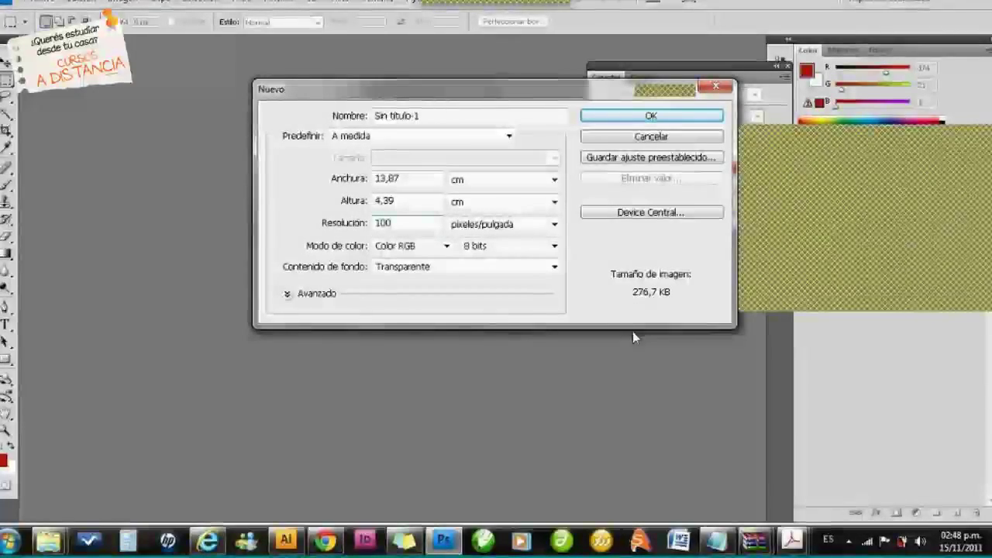
{"action": "double_click", "coordinate": [384, 223]}
{"action": "type", "text": "300"}
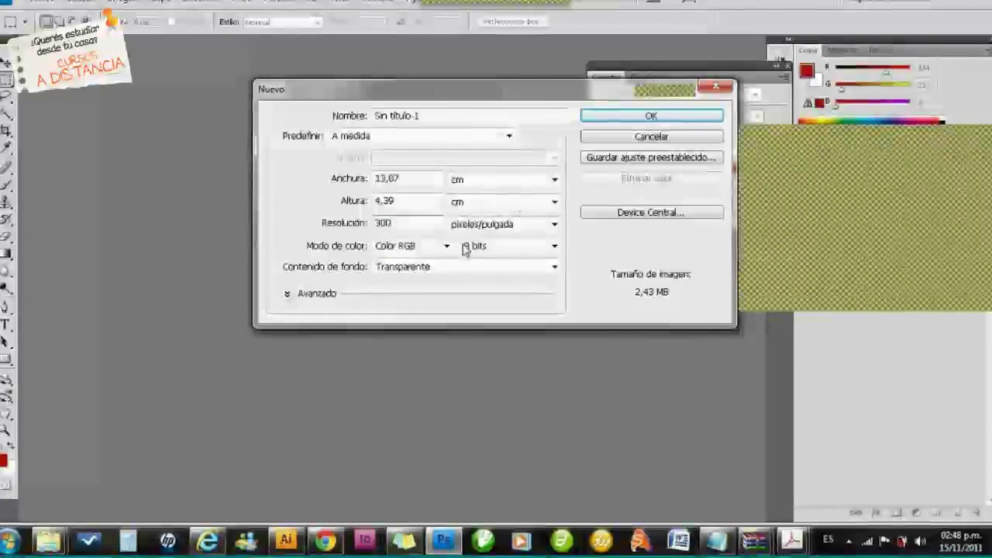
{"action": "left_click", "coordinate": [447, 246]}
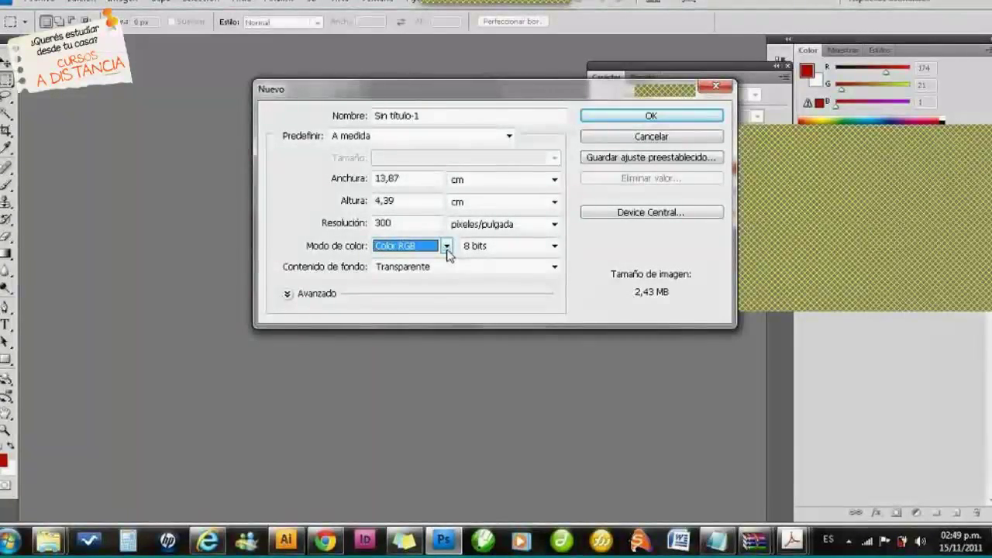
{"action": "key", "text": "Return"}
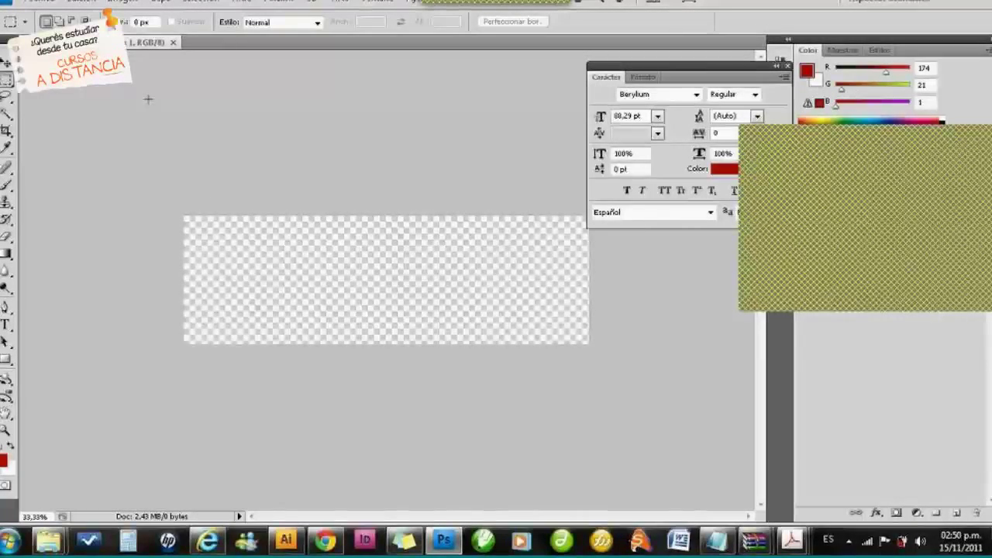
Set the Canvas Size to width 15 cm and height 10 cm
{"action": "left_click", "coordinate": [117, 3]}
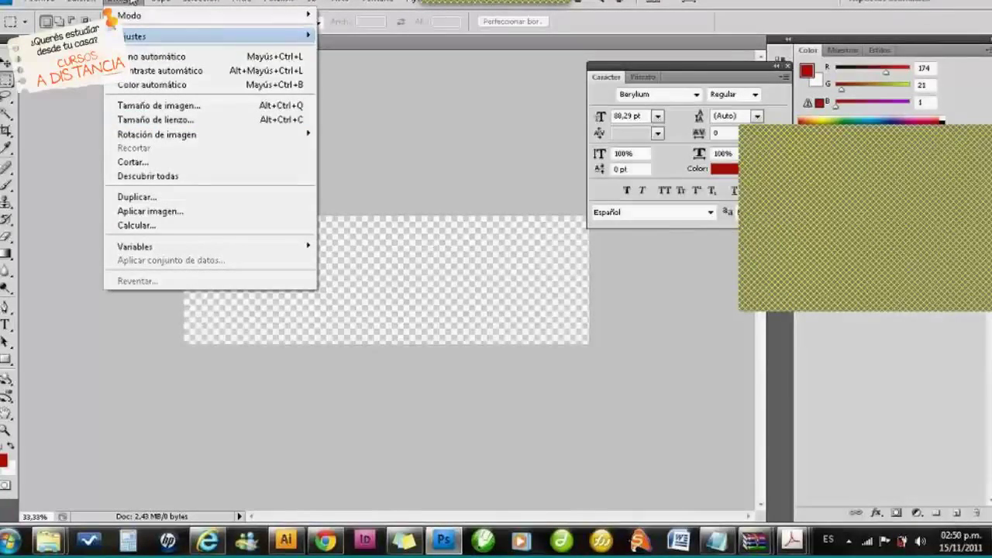
{"action": "left_click", "coordinate": [154, 120]}
{"action": "double_click", "coordinate": [465, 182]}
{"action": "type", "text": "15"}
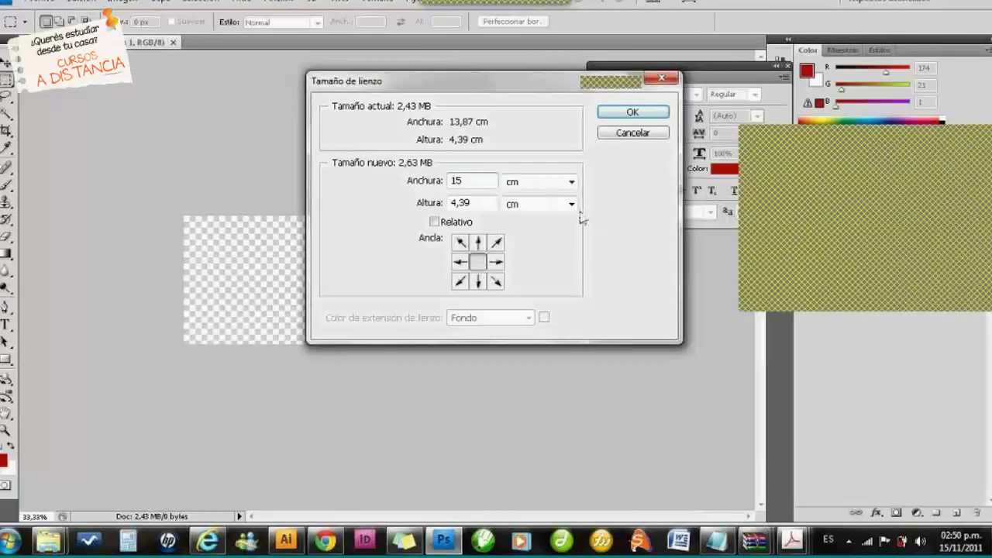
{"action": "double_click", "coordinate": [481, 204]}
{"action": "type", "text": "10"}
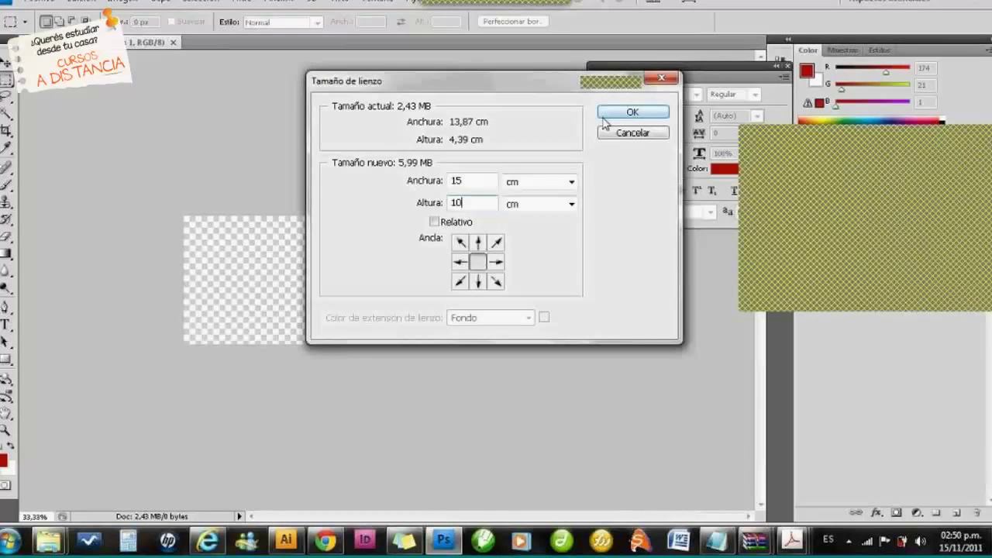
{"action": "left_click", "coordinate": [633, 113]}
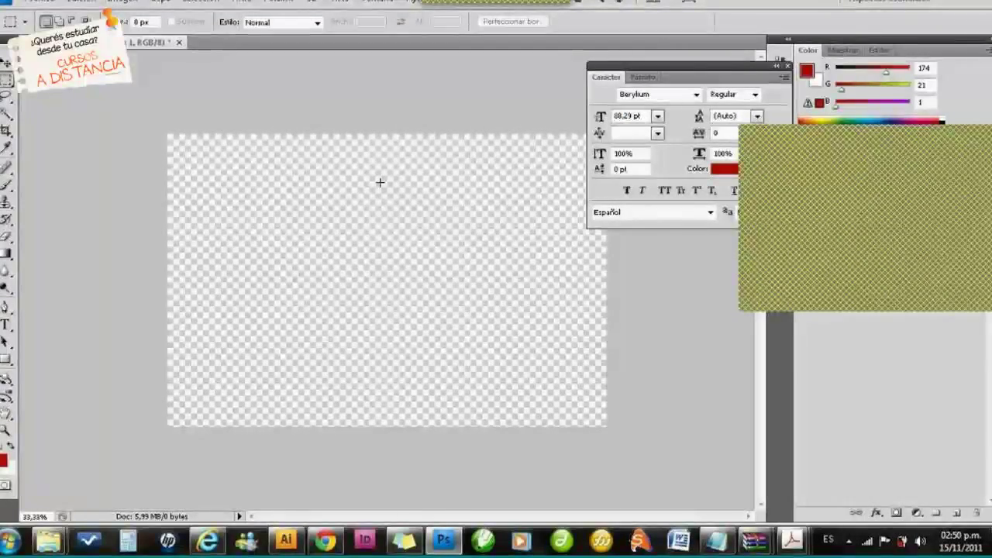
{"action": "left_click", "coordinate": [124, 2]}
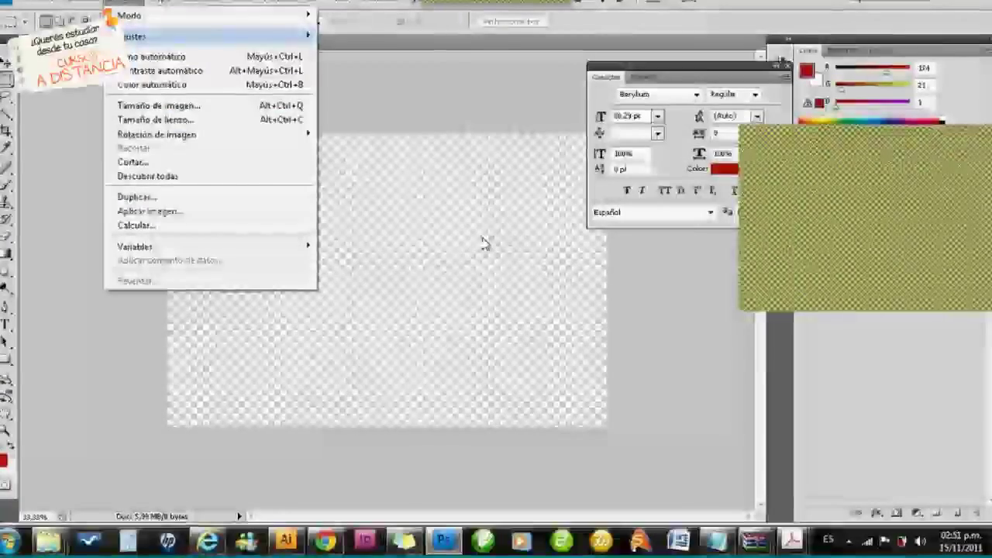
Check in Image Size that the image is 15 × 10 cm at 300 ppi, then cancel
{"action": "left_click", "coordinate": [479, 238]}
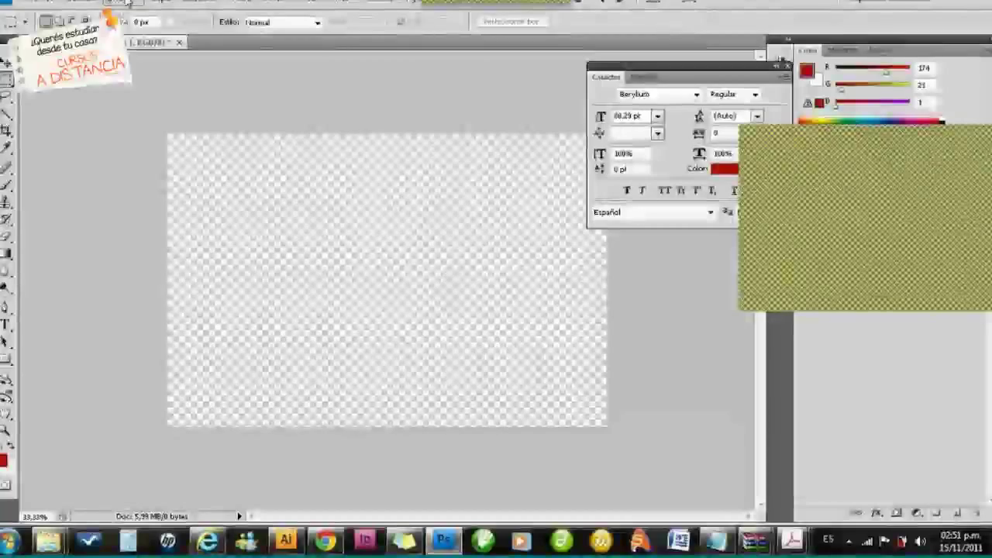
{"action": "left_click", "coordinate": [126, 4]}
{"action": "left_click", "coordinate": [155, 105]}
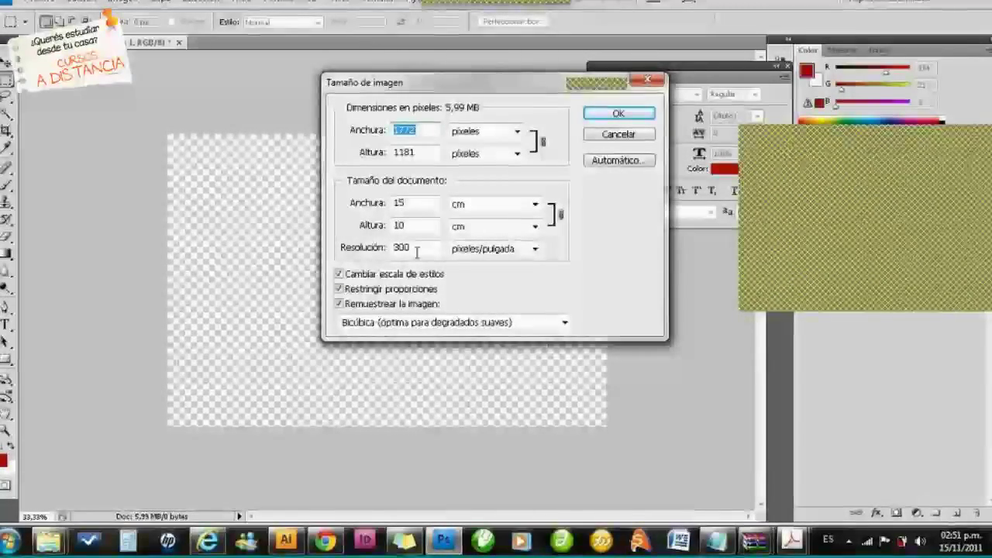
{"action": "left_click", "coordinate": [619, 135]}
Bring up the Image Rotation submenu under the Image menu
{"action": "left_click", "coordinate": [116, 2]}
{"action": "left_click", "coordinate": [117, 2]}
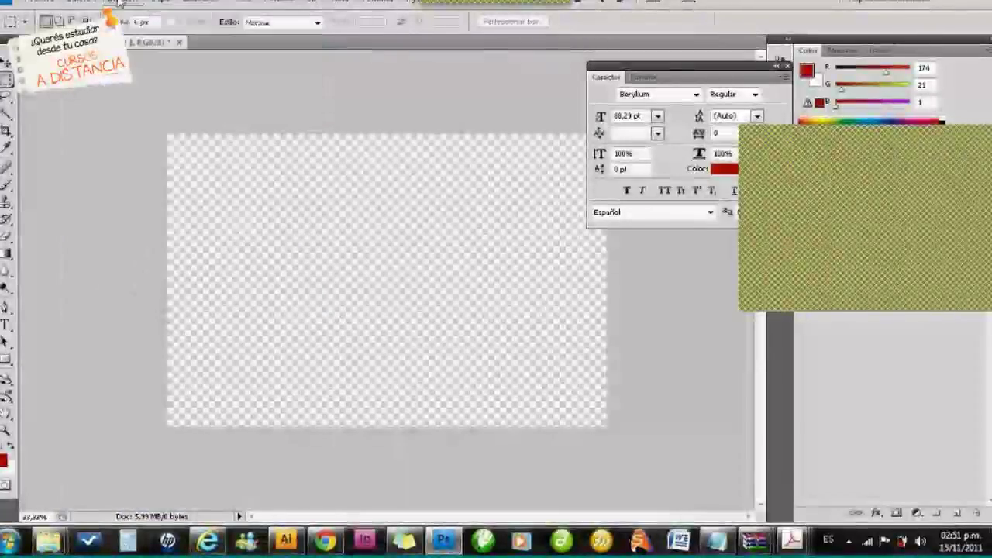
{"action": "left_click", "coordinate": [117, 4]}
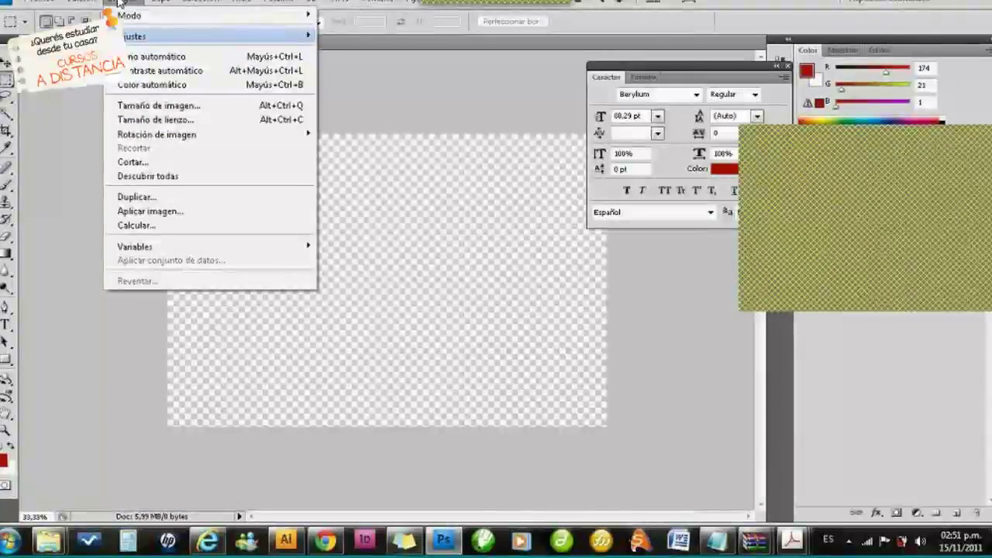
{"action": "mouse_move", "coordinate": [148, 137]}
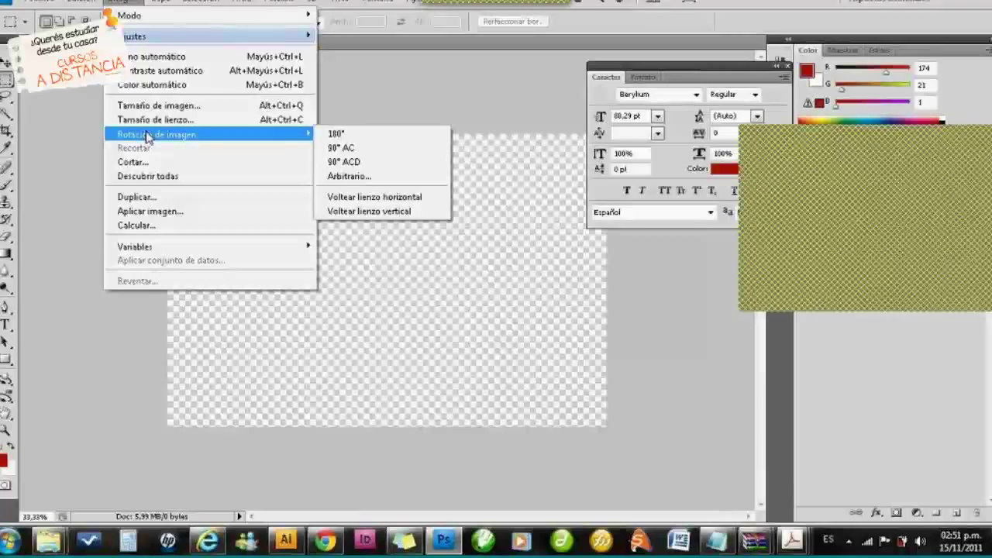
Rotate the canvas 90° counter-clockwise to portrait, then cancel the Arbitrary rotation dialog
{"action": "left_click", "coordinate": [346, 151]}
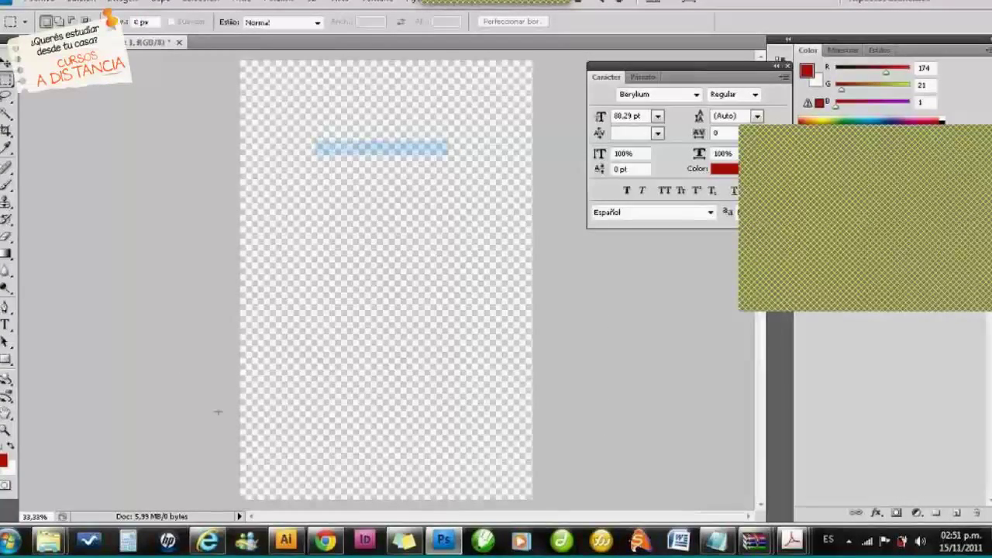
{"action": "left_click", "coordinate": [118, 2]}
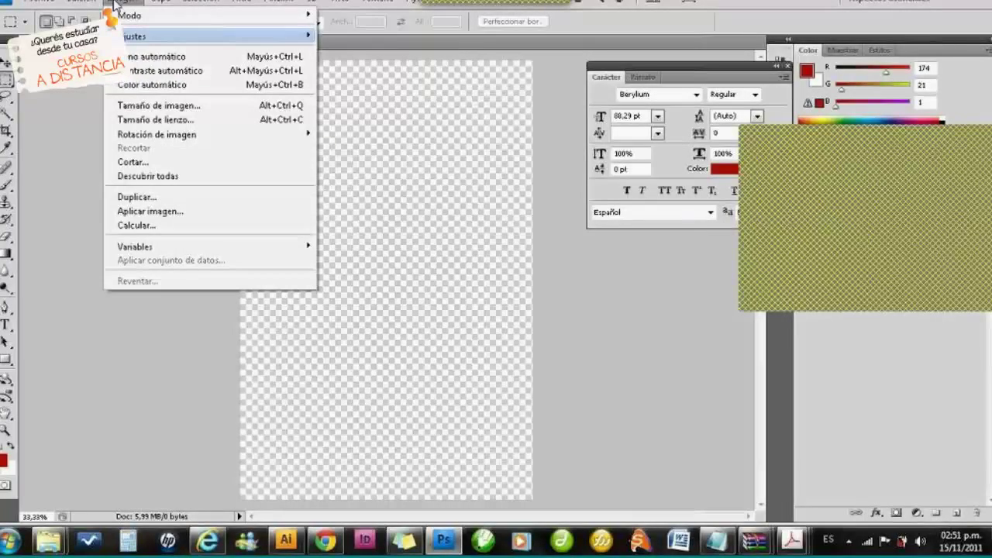
{"action": "mouse_move", "coordinate": [295, 135]}
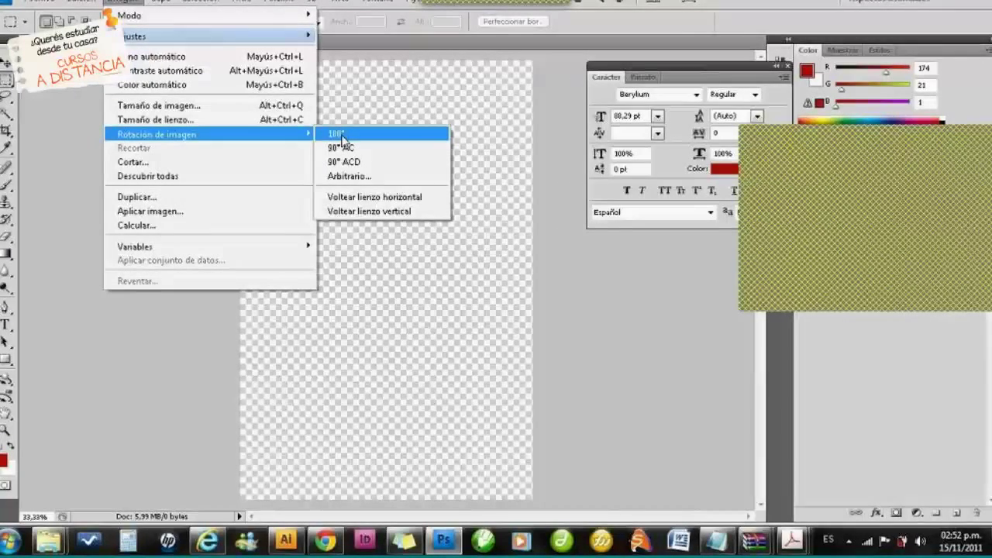
{"action": "left_click", "coordinate": [345, 178]}
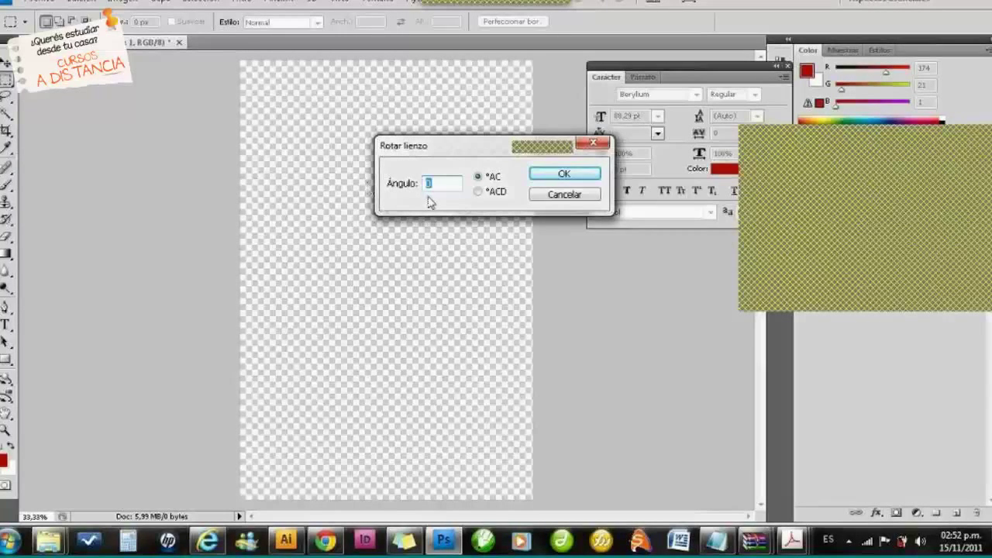
{"action": "left_click", "coordinate": [553, 196]}
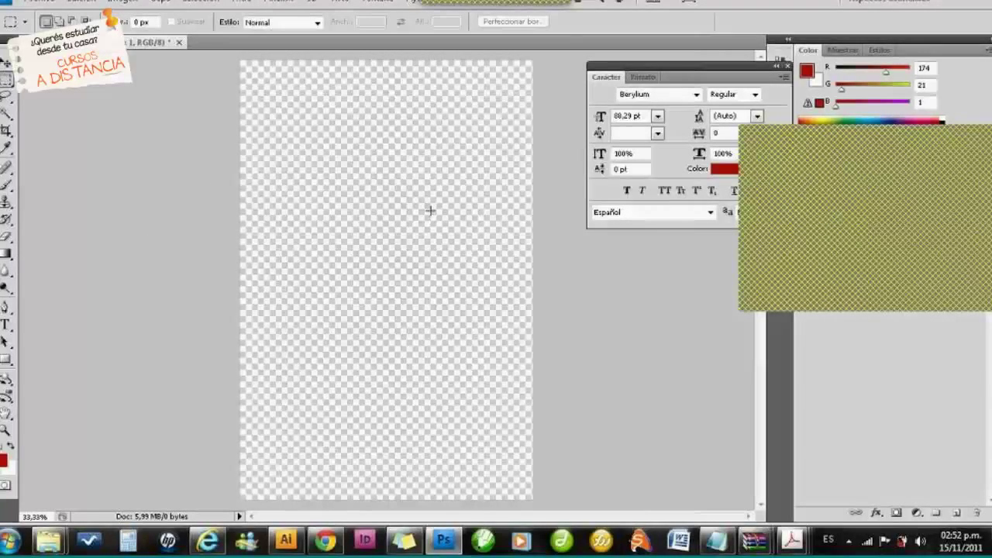
{"action": "key", "text": "ctrl+o"}
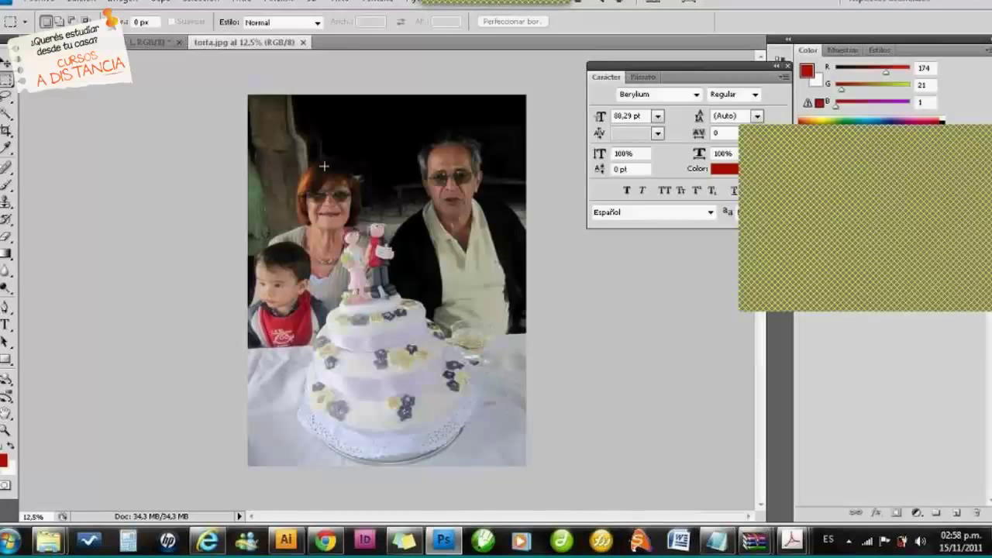
Zoom in on the cake photo with the Zoom tool
{"action": "key", "text": "z"}
{"action": "left_click", "coordinate": [330, 208]}
Zoom to 50% on the cake's top tier and show the Channels panel
{"action": "left_click", "coordinate": [6, 305]}
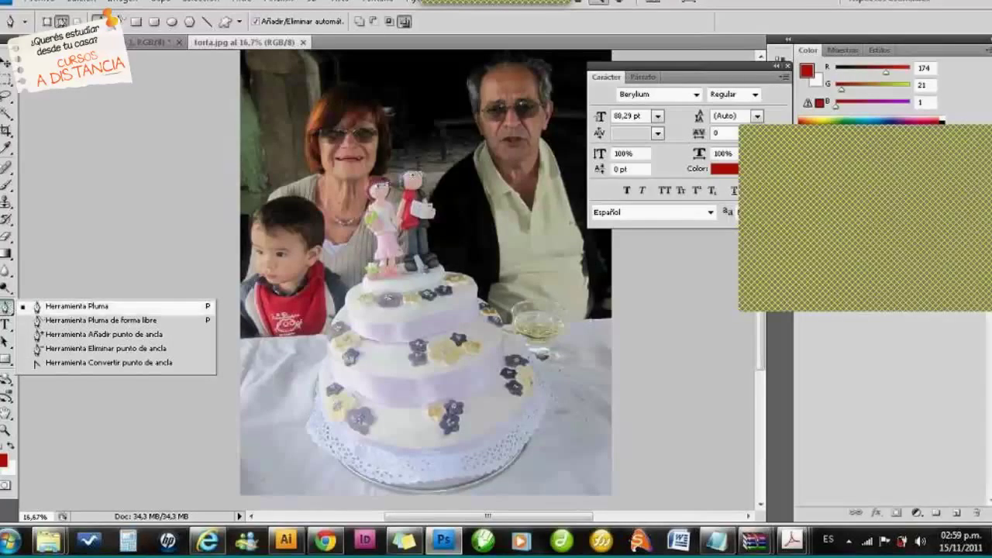
{"action": "key", "text": "z"}
{"action": "left_click", "coordinate": [273, 300]}
{"action": "left_click", "coordinate": [273, 300]}
{"action": "left_click", "coordinate": [273, 299]}
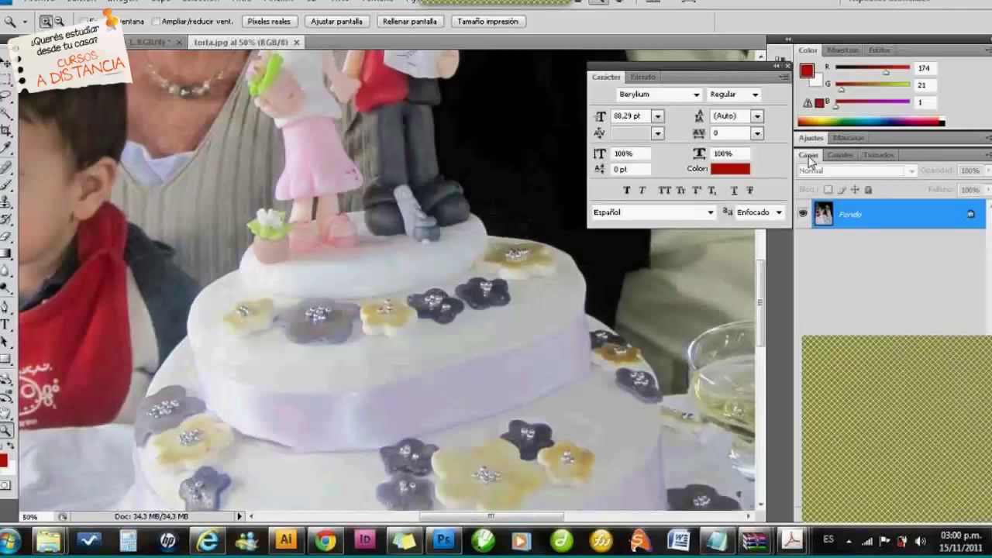
{"action": "left_click", "coordinate": [842, 156]}
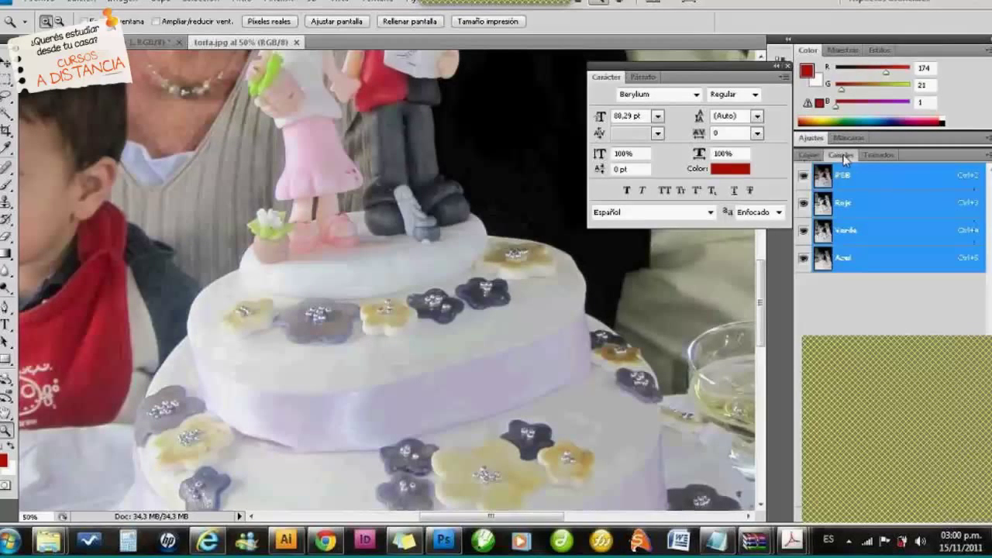
In the Paths panel, use the Pen tool to place three anchors up the cake's left edge
{"action": "left_click", "coordinate": [881, 155]}
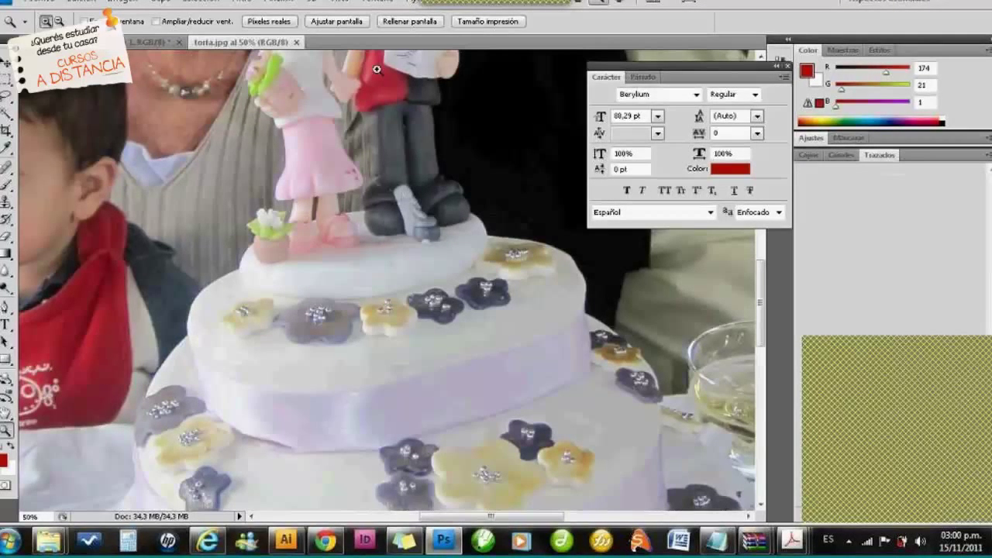
{"action": "left_click", "coordinate": [7, 307]}
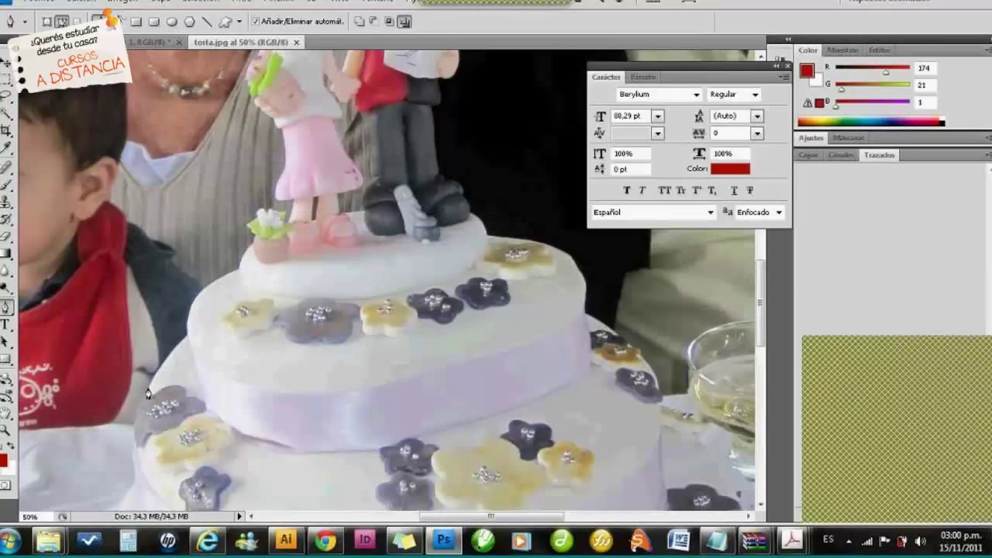
{"action": "left_click", "coordinate": [150, 393]}
{"action": "left_click", "coordinate": [169, 358]}
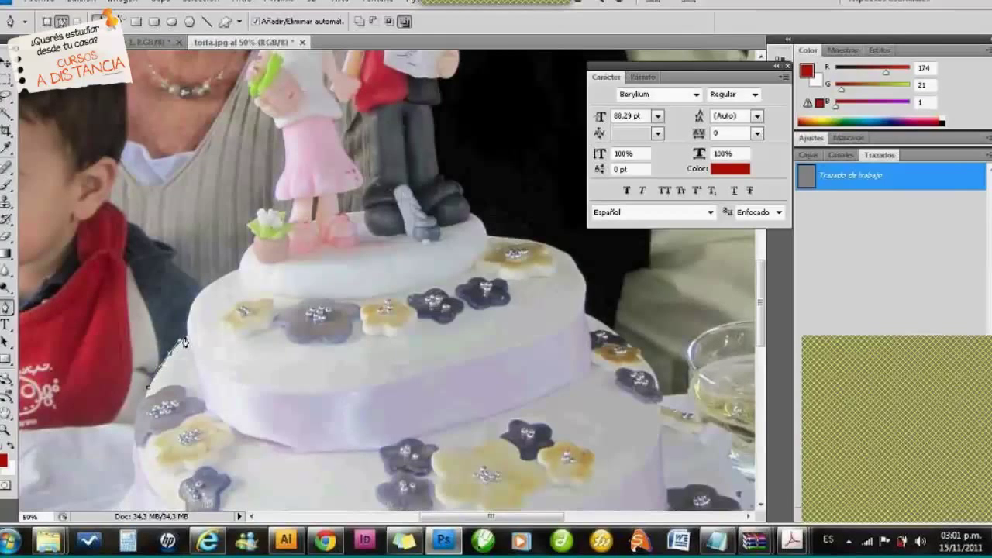
{"action": "left_click", "coordinate": [187, 338]}
Extend the path up the cake's upper-left edge, ending with a curved anchor
{"action": "left_click", "coordinate": [189, 311]}
{"action": "left_click", "coordinate": [199, 289]}
{"action": "left_click_drag", "start_coordinate": [214, 282], "coordinate": [251, 249]}
Marquee-zoom to 212% on the figurine's legs and flower, then reselect the Pen tool
{"action": "left_click", "coordinate": [6, 431]}
{"action": "left_click_drag", "start_coordinate": [218, 149], "coordinate": [382, 249]}
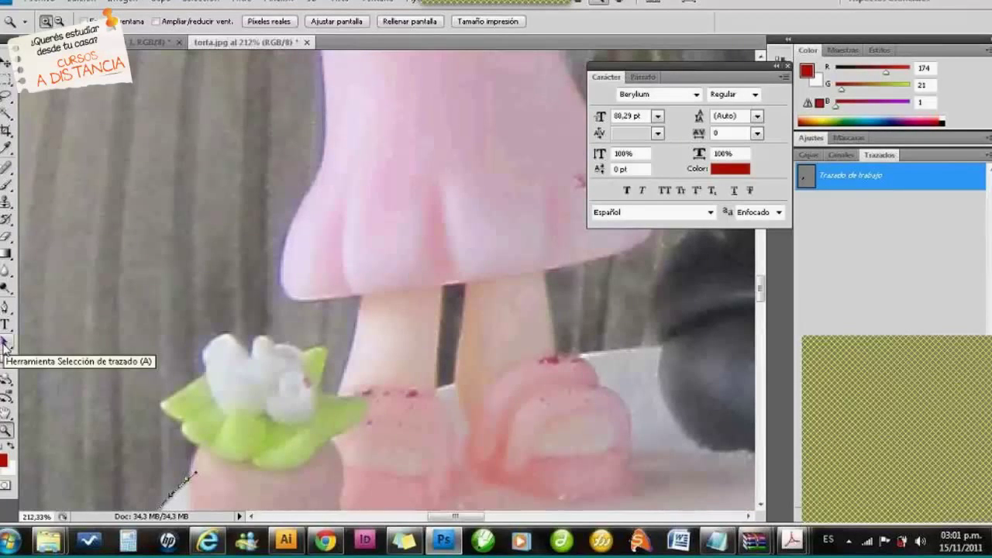
{"action": "left_click", "coordinate": [7, 307]}
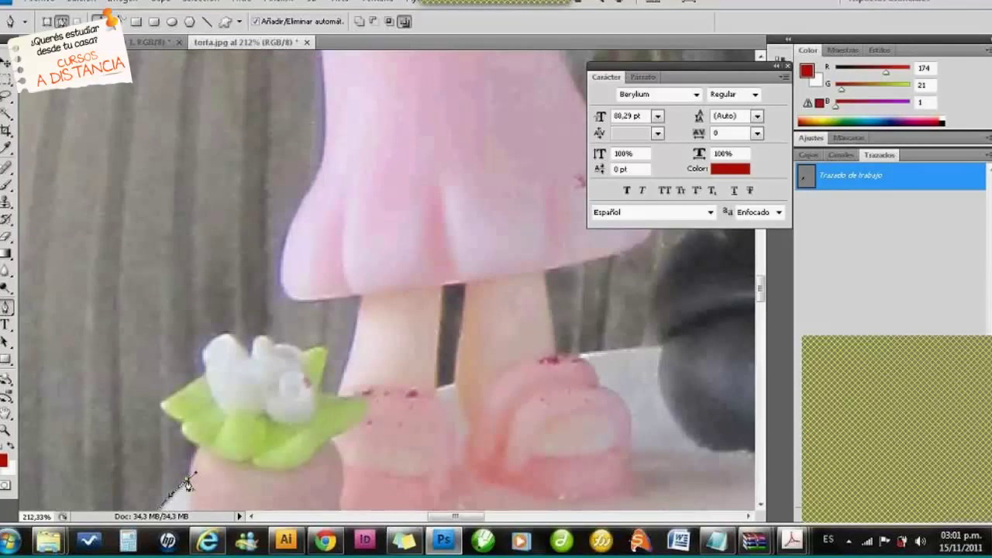
Trace anchors and curves from the flower's base up its left side, over the petals to its top
{"action": "left_click", "coordinate": [200, 446]}
{"action": "left_click", "coordinate": [185, 440]}
{"action": "left_click", "coordinate": [182, 424]}
{"action": "left_click", "coordinate": [160, 406]}
{"action": "left_click", "coordinate": [195, 382]}
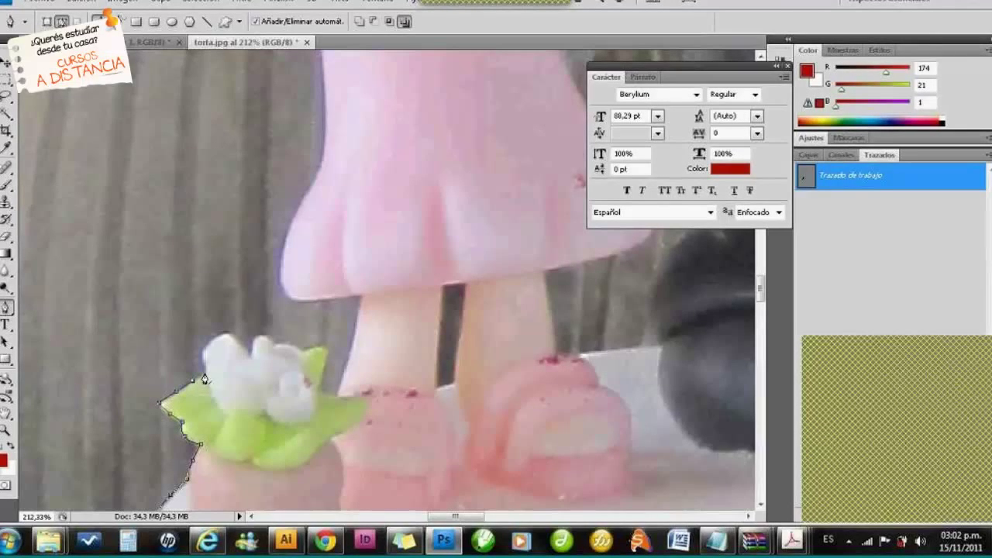
{"action": "left_click", "coordinate": [203, 357]}
{"action": "left_click_drag", "start_coordinate": [224, 333], "coordinate": [235, 338]}
{"action": "left_click_drag", "start_coordinate": [247, 352], "coordinate": [249, 361]}
{"action": "left_click", "coordinate": [248, 358]}
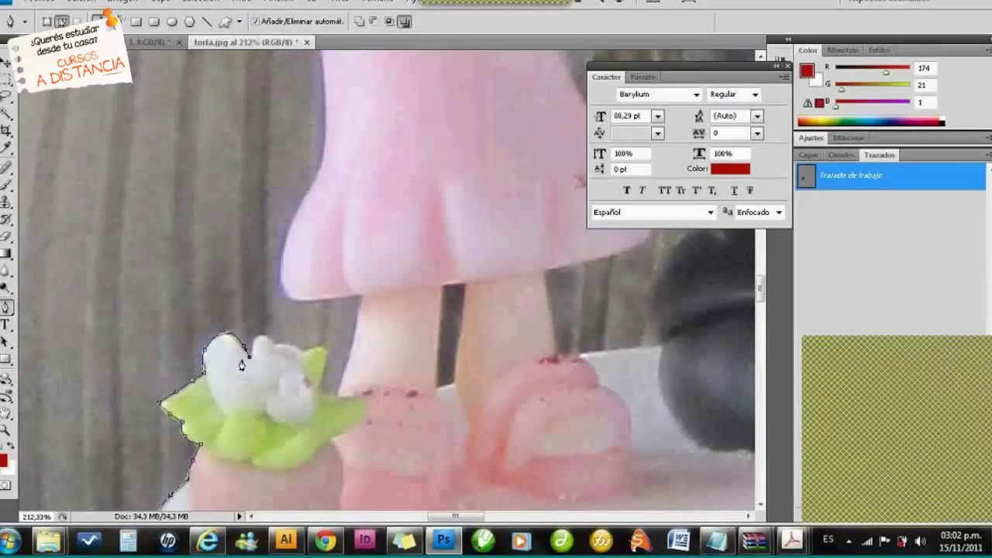
{"action": "left_click", "coordinate": [270, 335]}
Curve the path along the flower's top edge to its upper-right tip
{"action": "left_click_drag", "start_coordinate": [272, 342], "coordinate": [278, 349]}
{"action": "left_click_drag", "start_coordinate": [273, 339], "coordinate": [306, 355]}
{"action": "left_click", "coordinate": [314, 348]}
{"action": "left_click", "coordinate": [327, 350]}
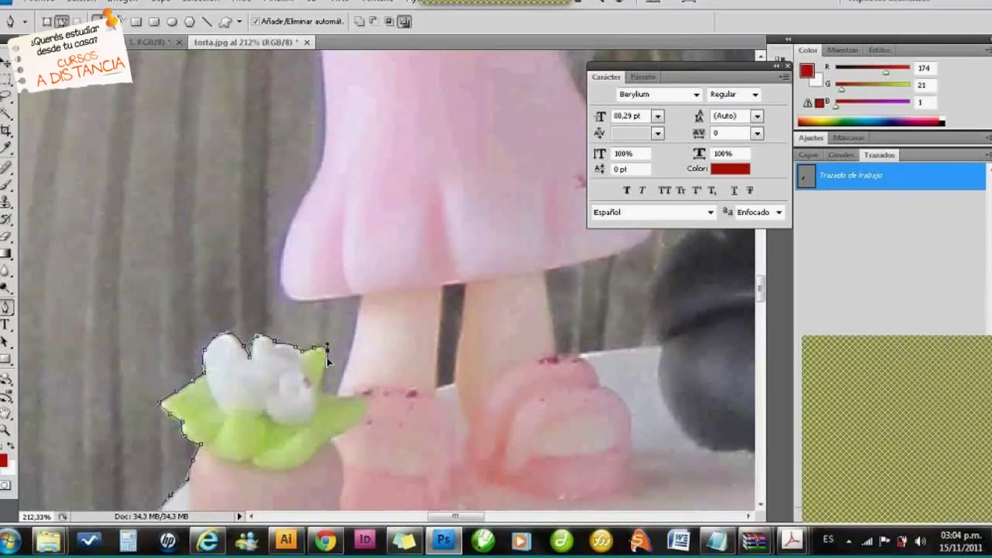
Add anchors down the flower's right side and up along the figurine's leg
{"action": "left_click", "coordinate": [317, 395]}
{"action": "left_click", "coordinate": [335, 396]}
{"action": "left_click", "coordinate": [352, 350]}
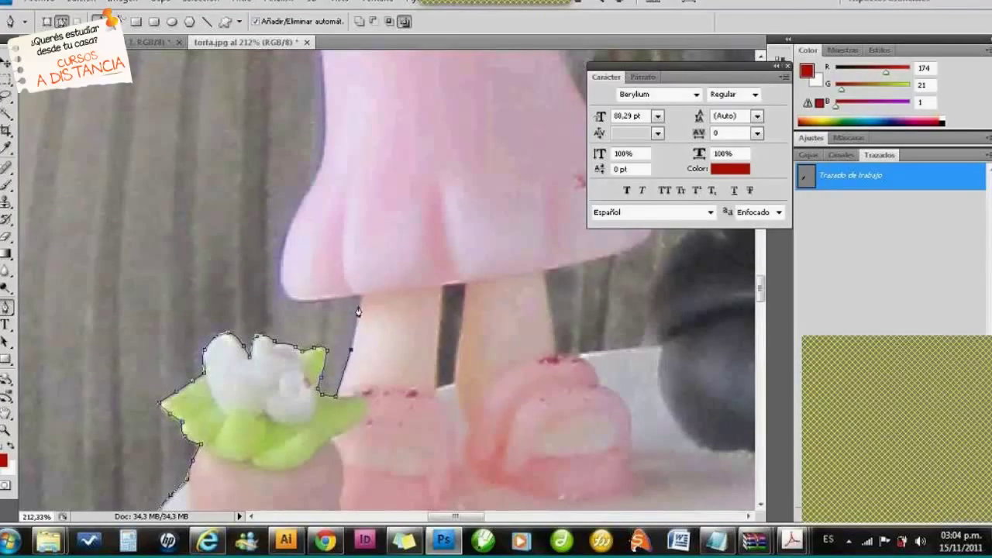